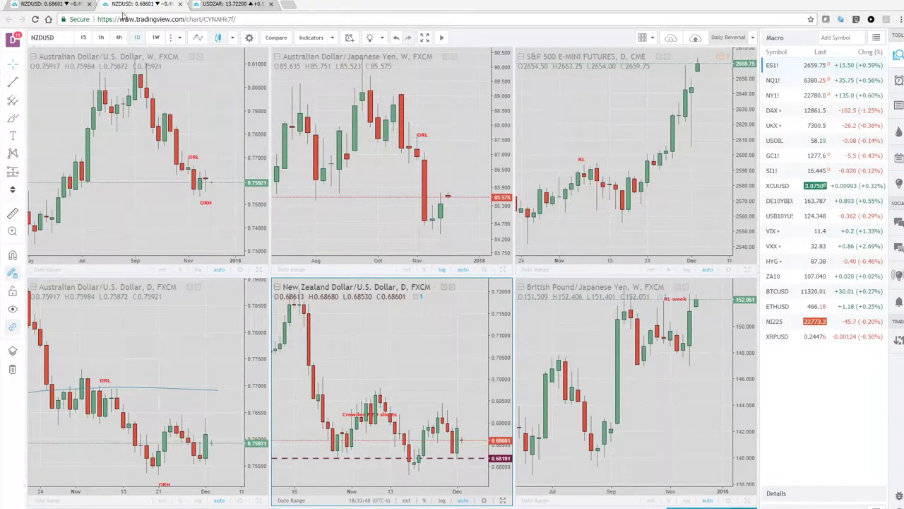
# Step: Go to the four-chart NZDUSD layout, set the watchlist to Currencies and load USDJPY into all panes
pyautogui.click(55, 6)
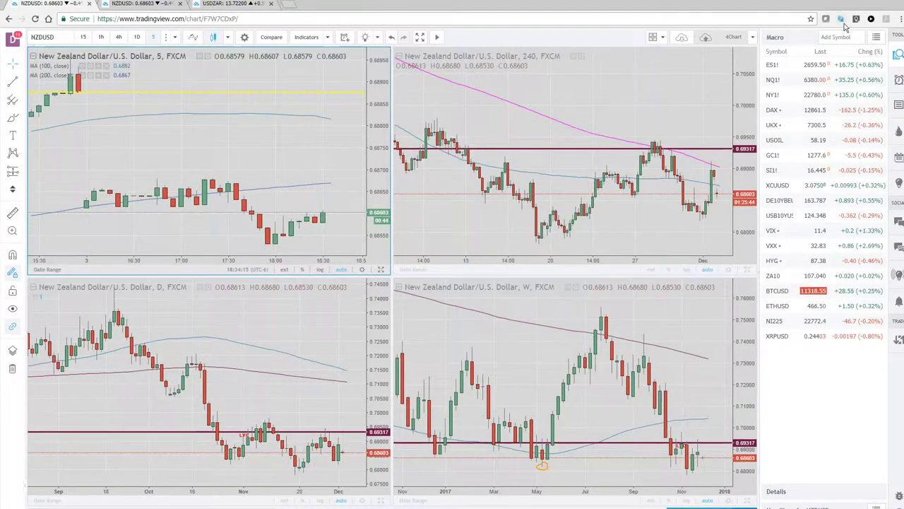
pyautogui.click(877, 38)
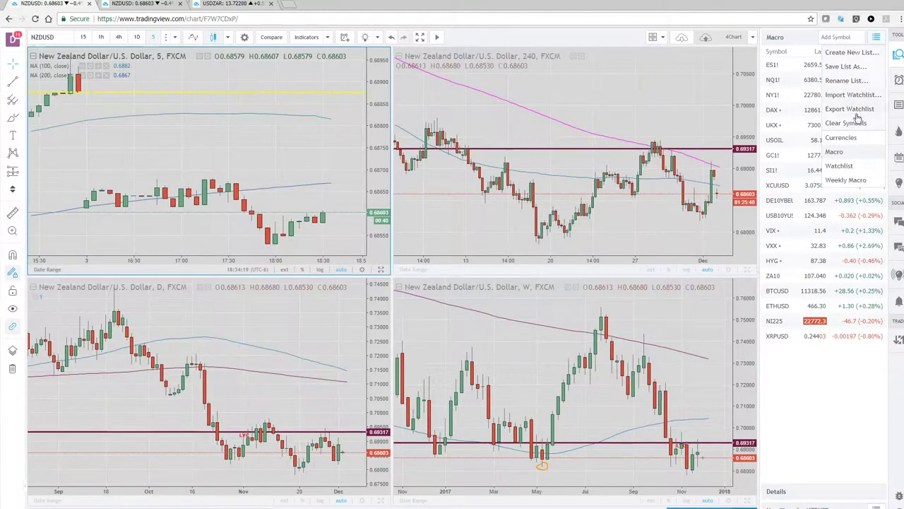
pyautogui.click(840, 138)
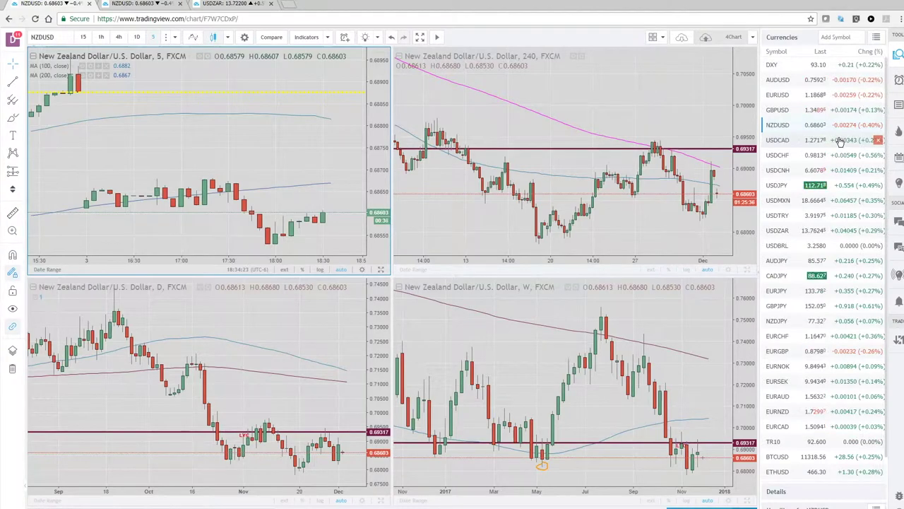
pyautogui.click(778, 185)
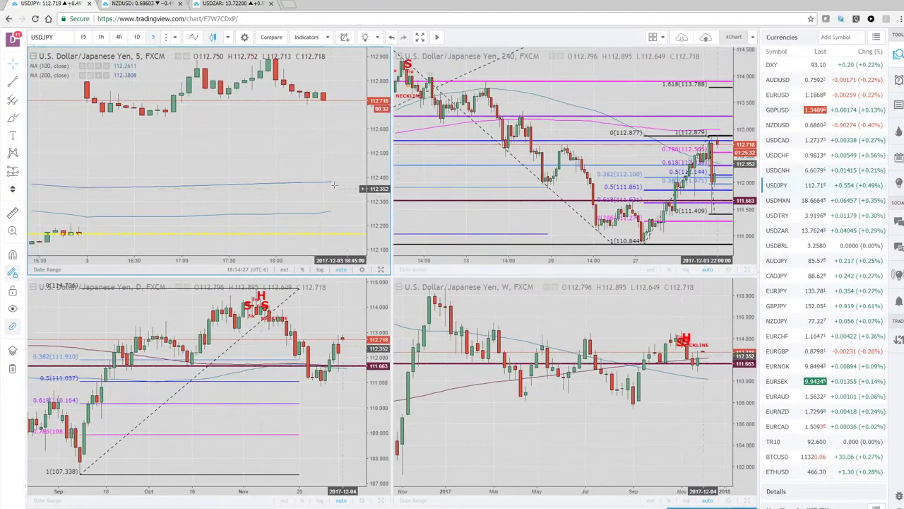
# Step: Maximize the 5-minute USD/JPY chart and zoom out to show candles back to early December
pyautogui.click(381, 269)
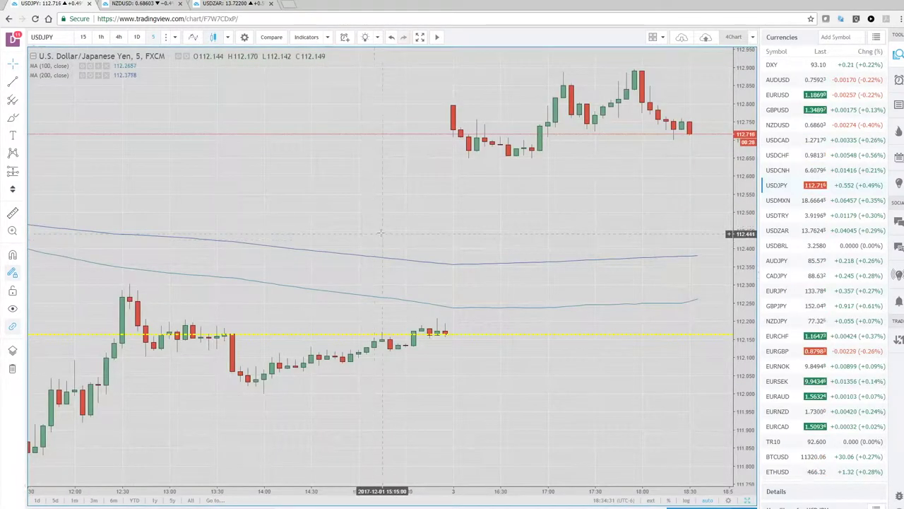
pyautogui.scroll(-2, 366, 272)
pyautogui.scroll(-4, 366, 274)
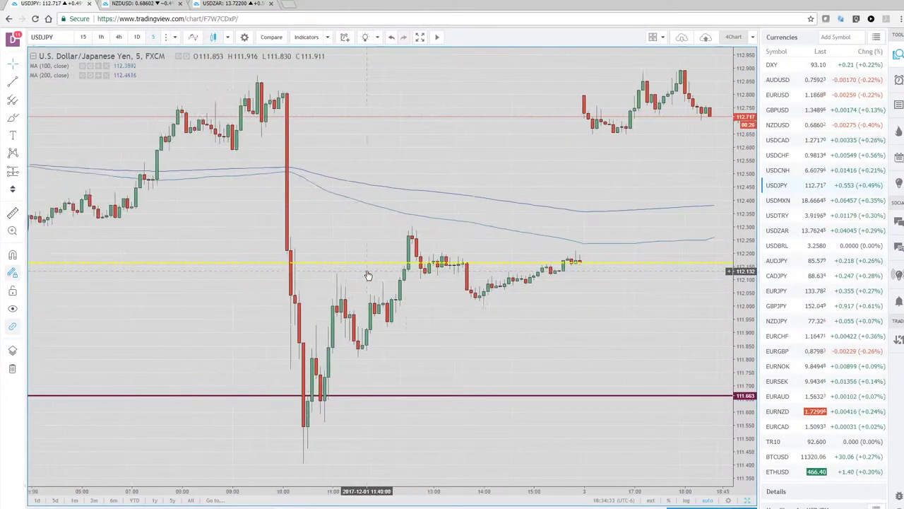
pyautogui.scroll(-2, 367, 274)
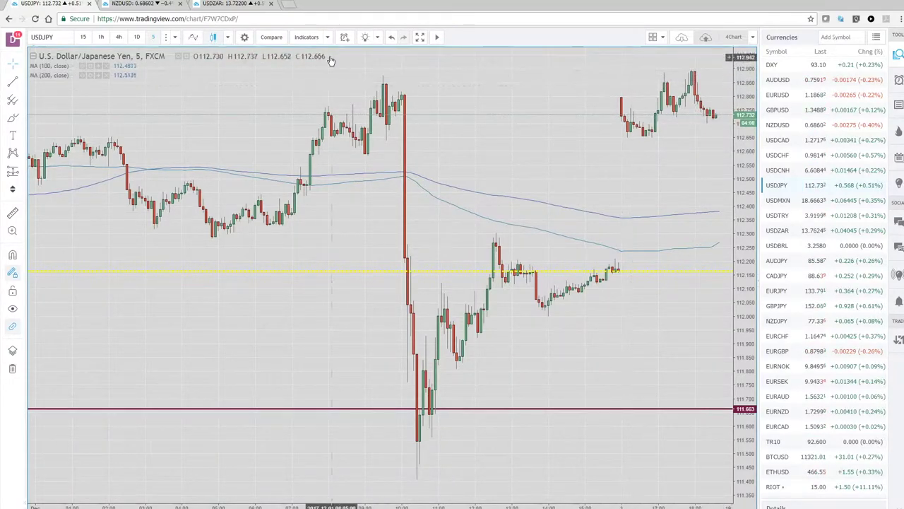
# Step: Switch the full-size USD/JPY chart to 4-hour candles, with Fibonacci levels up to 113.788 in view
pyautogui.click(120, 39)
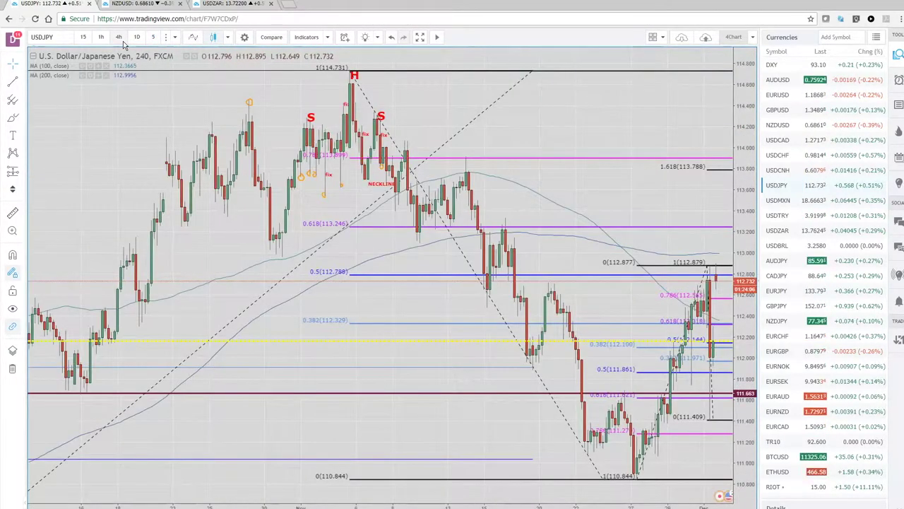
pyautogui.scroll(4, 521, 414)
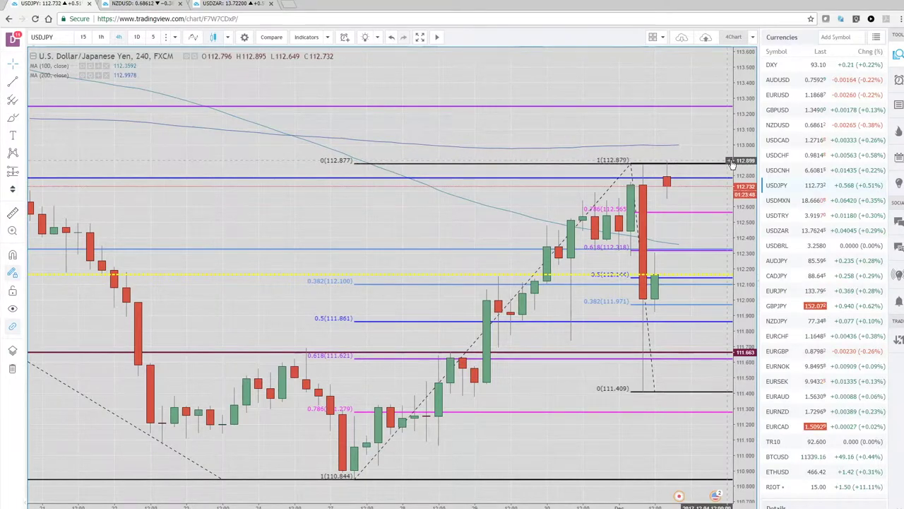
pyautogui.scroll(-3, 475, 309)
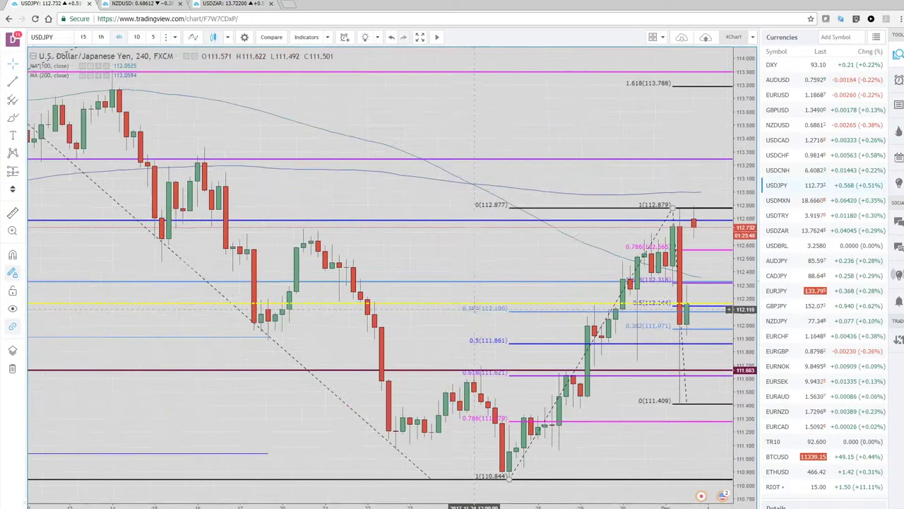
pyautogui.scroll(-2, 474, 309)
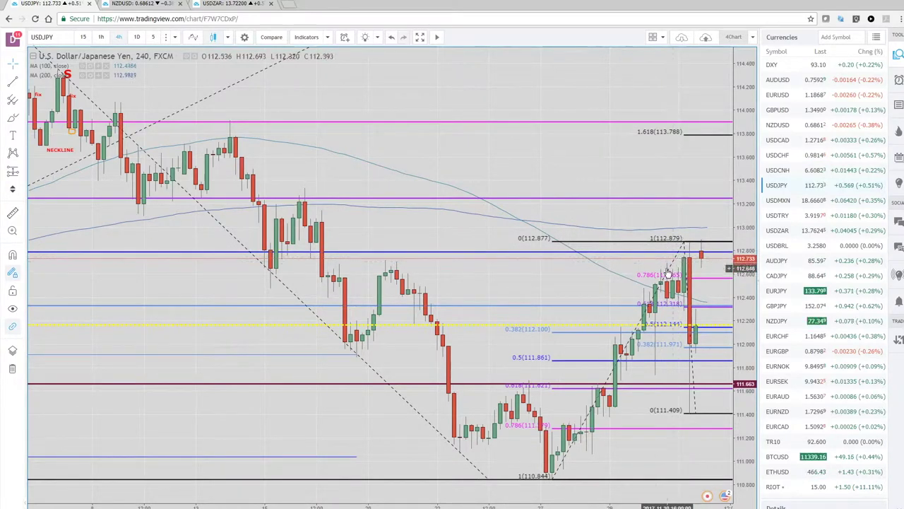
pyautogui.scroll(2, 501, 314)
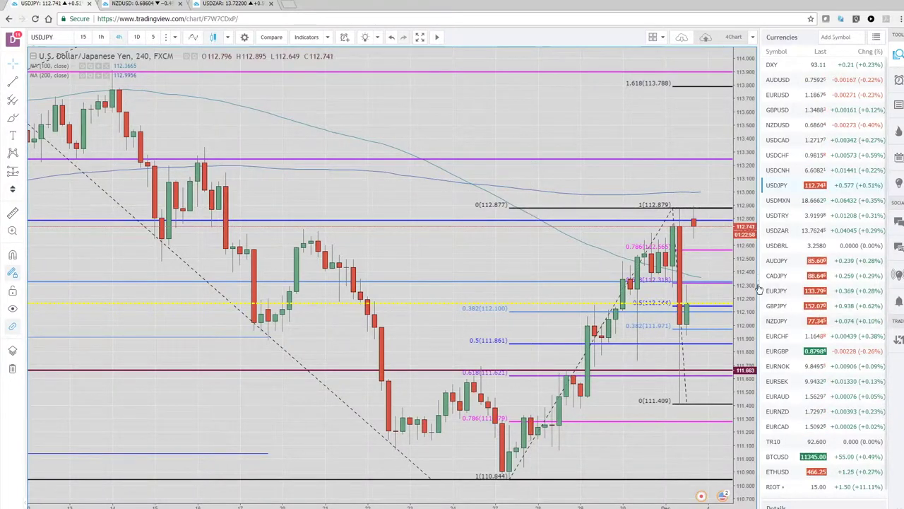
pyautogui.click(877, 38)
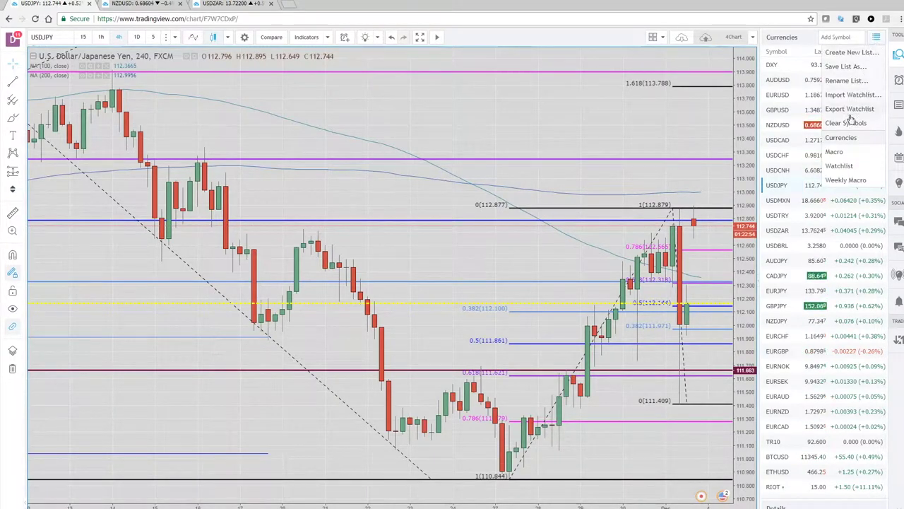
# Step: Switch the watchlist to Macro and chart ES1!, NY1!, then NQ1! NASDAQ 100 futures
pyautogui.click(836, 152)
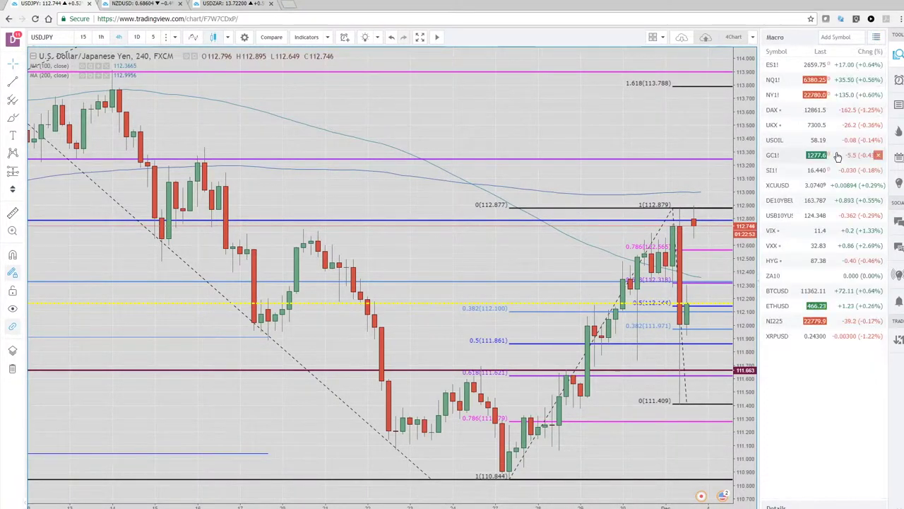
pyautogui.click(781, 67)
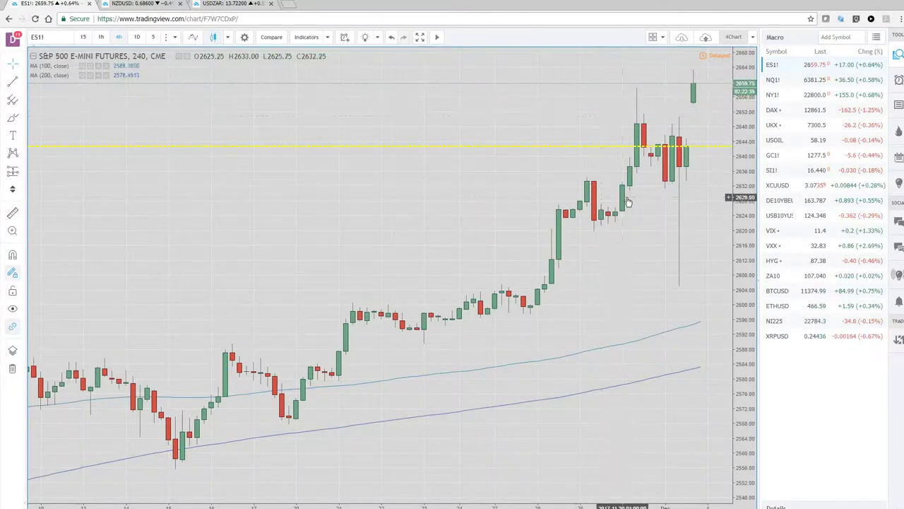
pyautogui.click(771, 96)
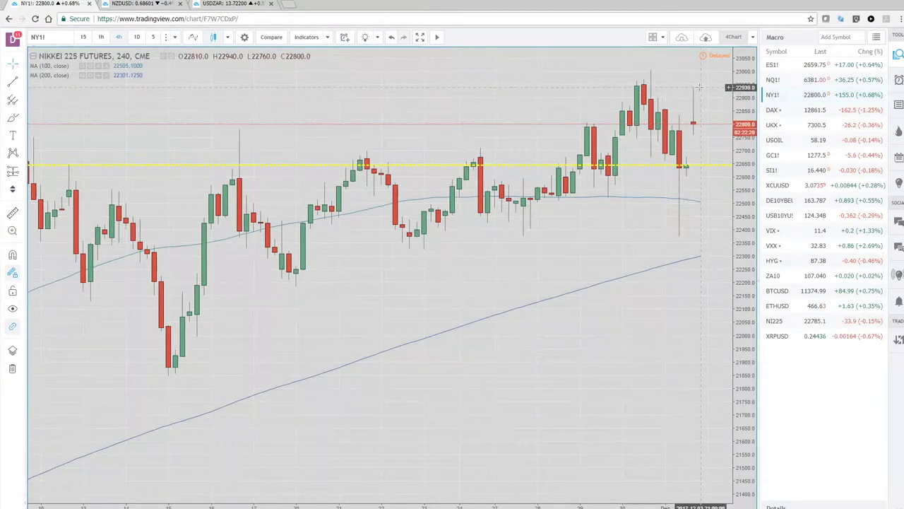
pyautogui.click(780, 80)
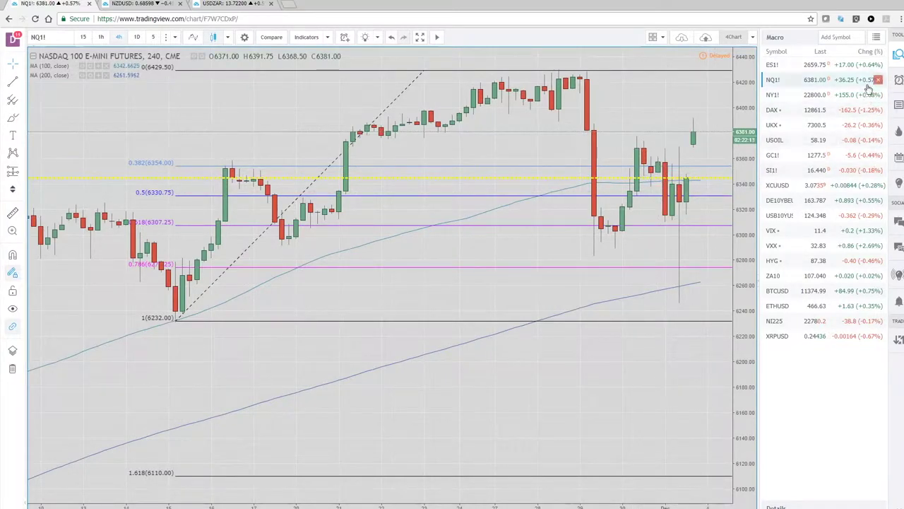
# Step: Return the watchlist to Currencies, dismiss the market data notice, and chart Coinbase BTCUSD
pyautogui.click(876, 38)
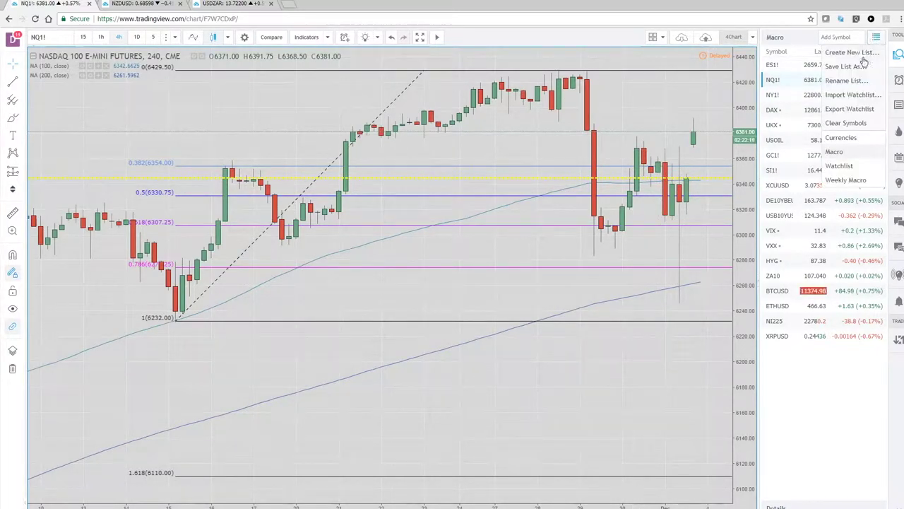
pyautogui.click(839, 138)
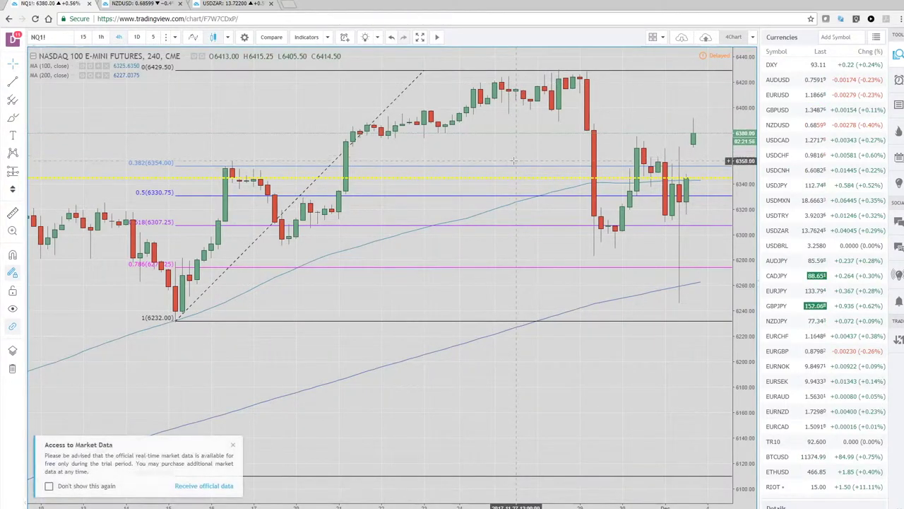
pyautogui.click(232, 444)
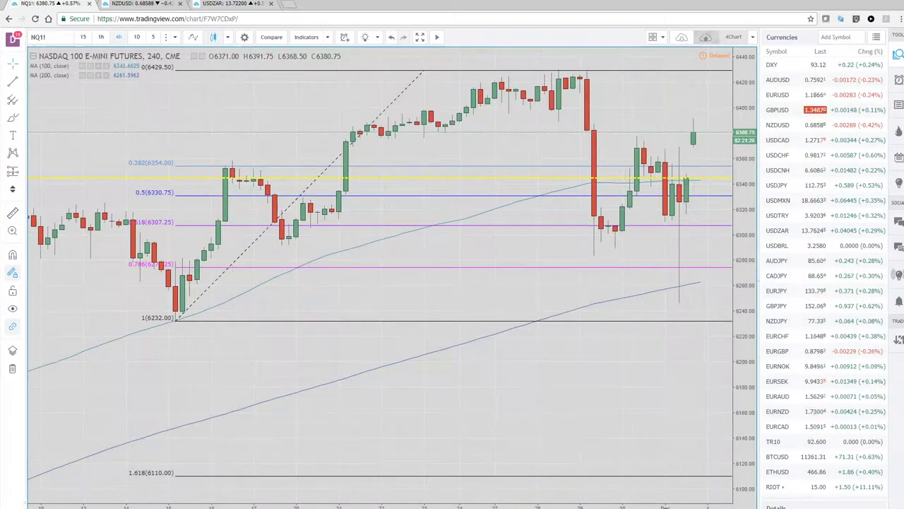
pyautogui.click(790, 459)
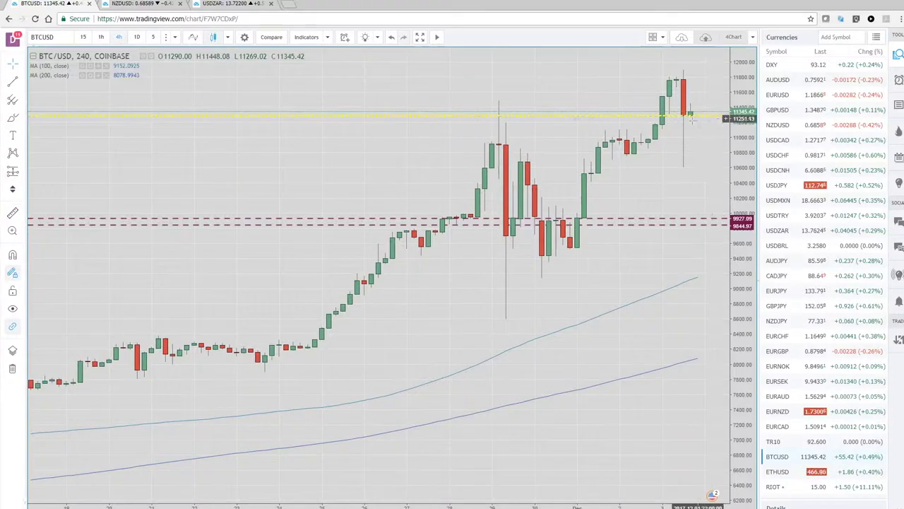
# Step: Change the BTCUSD chart from 4-hour to daily (1D) candles
pyautogui.click(136, 37)
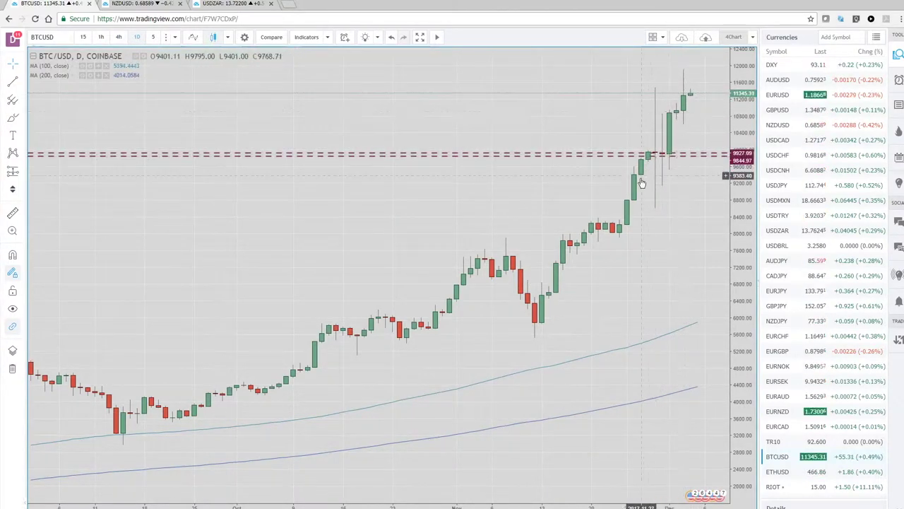
pyautogui.click(174, 37)
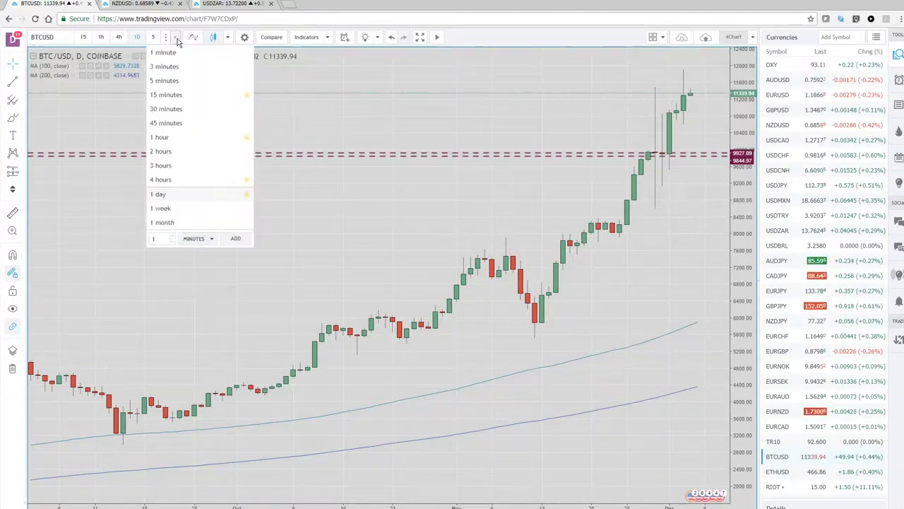
# Step: Compare BTCUSD on 1-week and 1-month candles, ending on the weekly chart
pyautogui.click(189, 211)
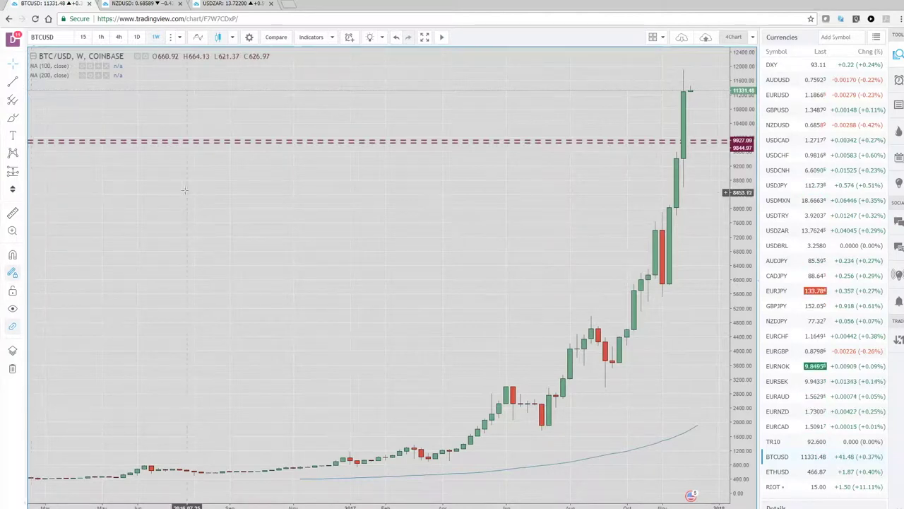
pyautogui.click(180, 41)
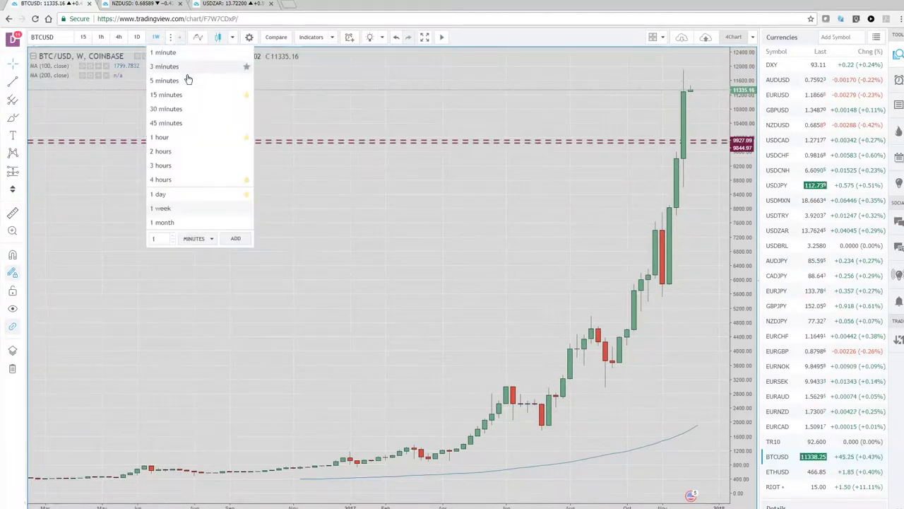
pyautogui.click(186, 221)
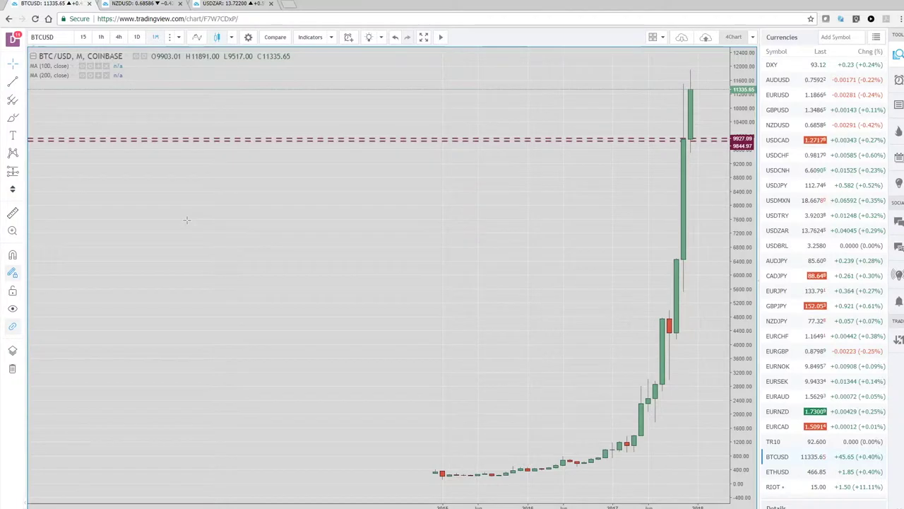
pyautogui.click(181, 40)
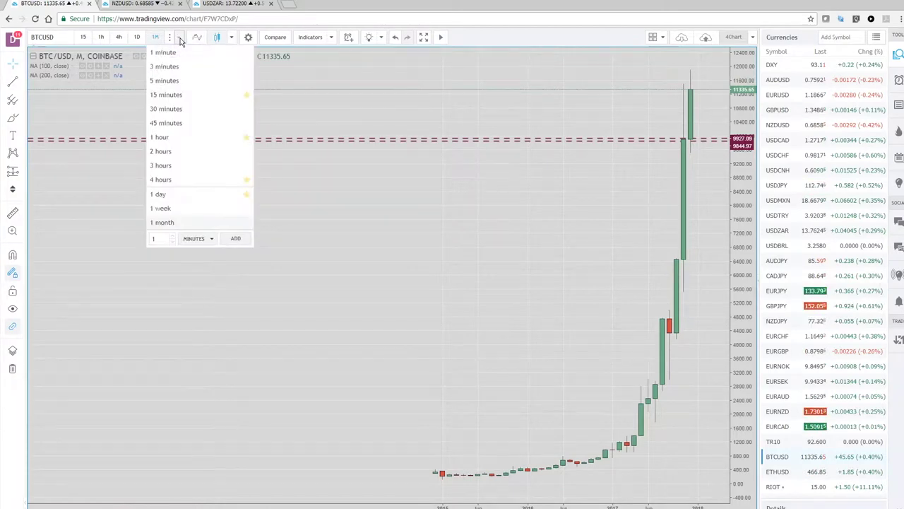
pyautogui.click(161, 208)
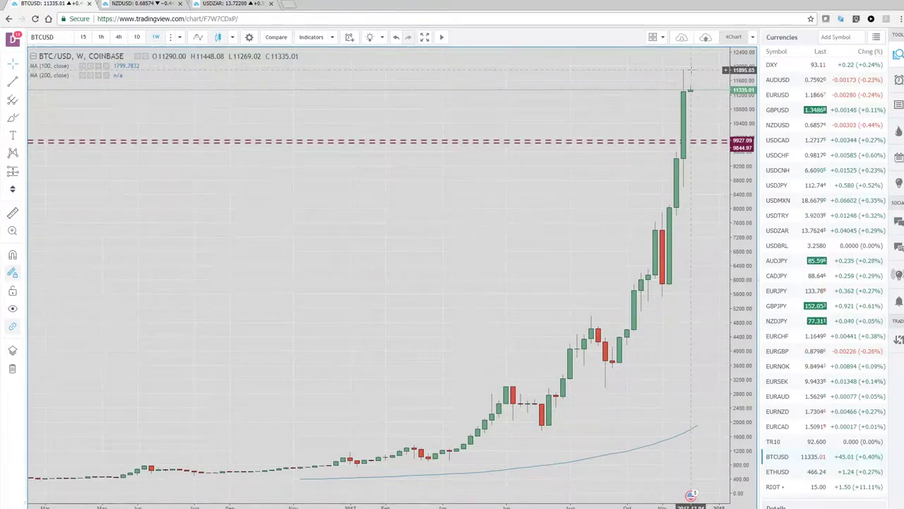
# Step: Go to the six-chart layout and set the top-left AUD/USD chart to daily candles
pyautogui.click(133, 6)
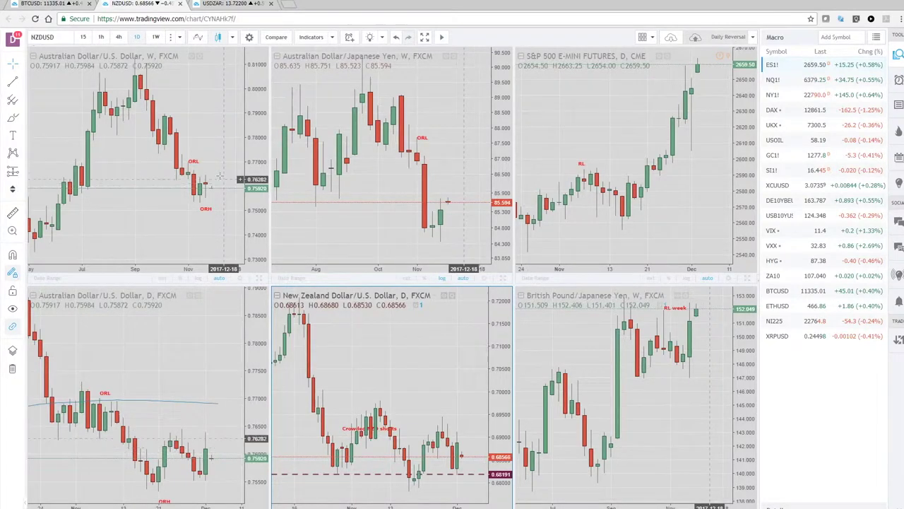
pyautogui.click(43, 80)
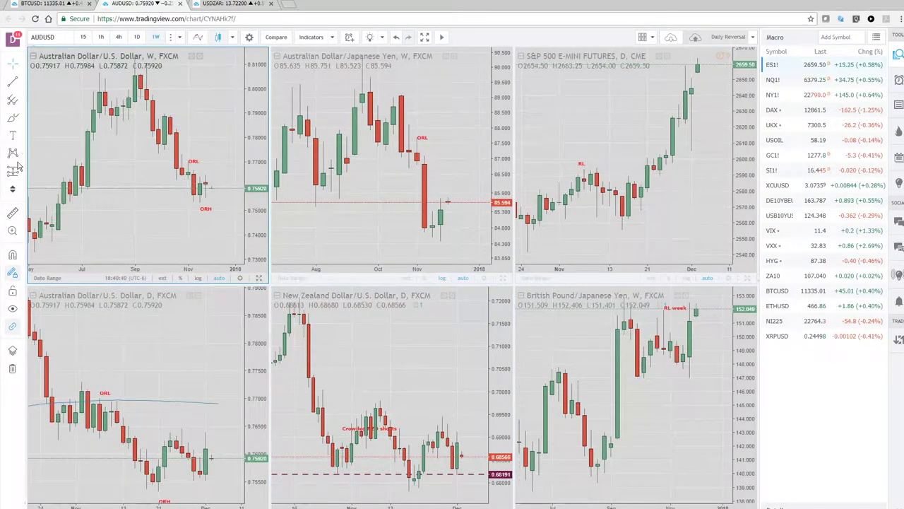
pyautogui.write('D')
pyautogui.press('Return')
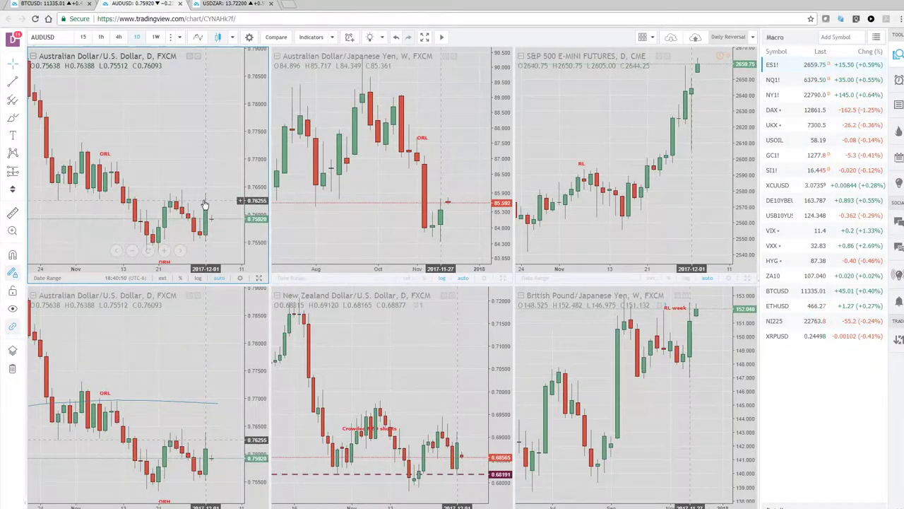
# Step: Set the AUD/JPY chart to daily candles, then activate the S&P 500 and lower-left AUD/USD panes
pyautogui.click(441, 111)
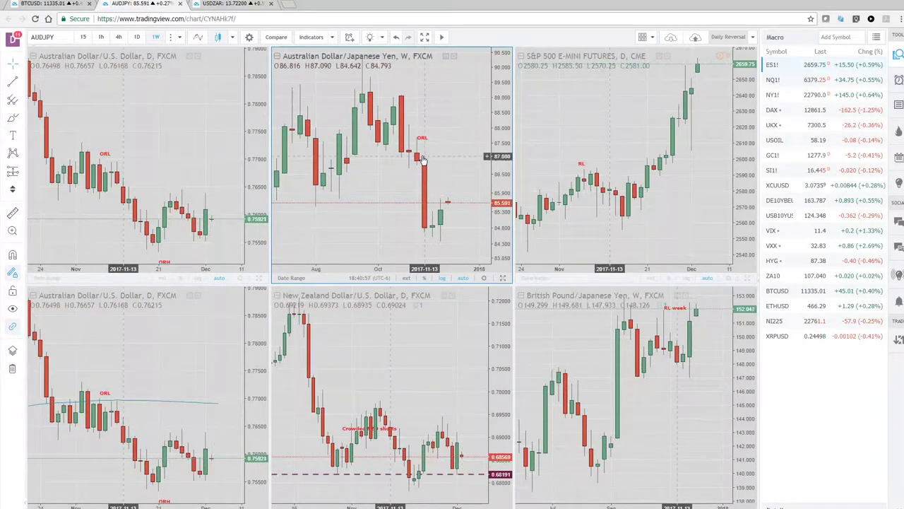
pyautogui.write('D')
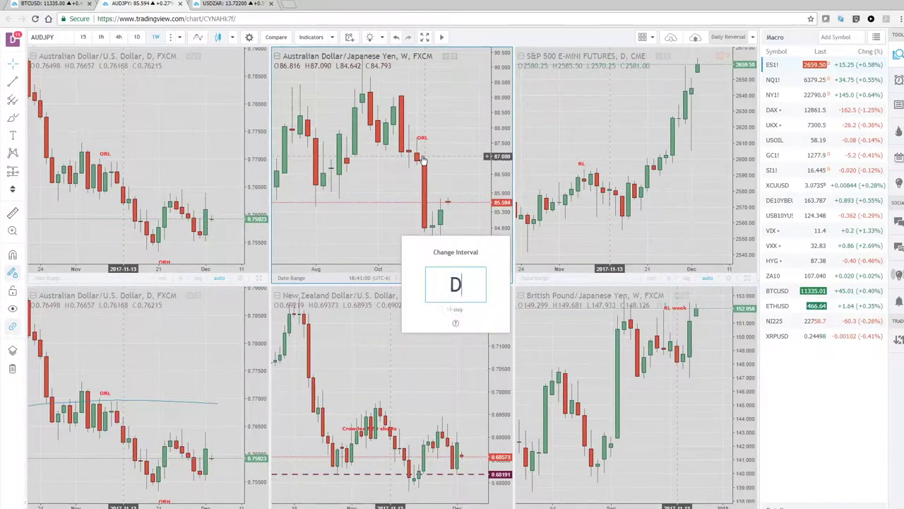
pyautogui.press('Return')
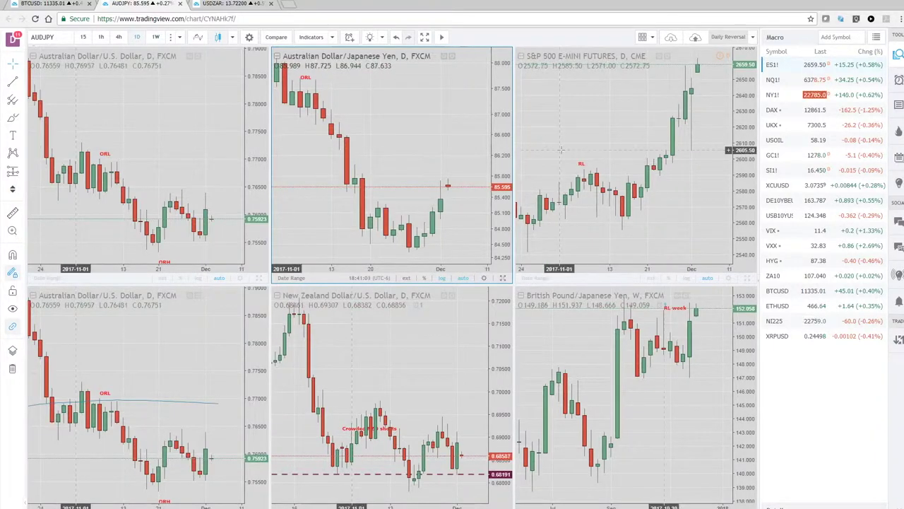
pyautogui.click(617, 111)
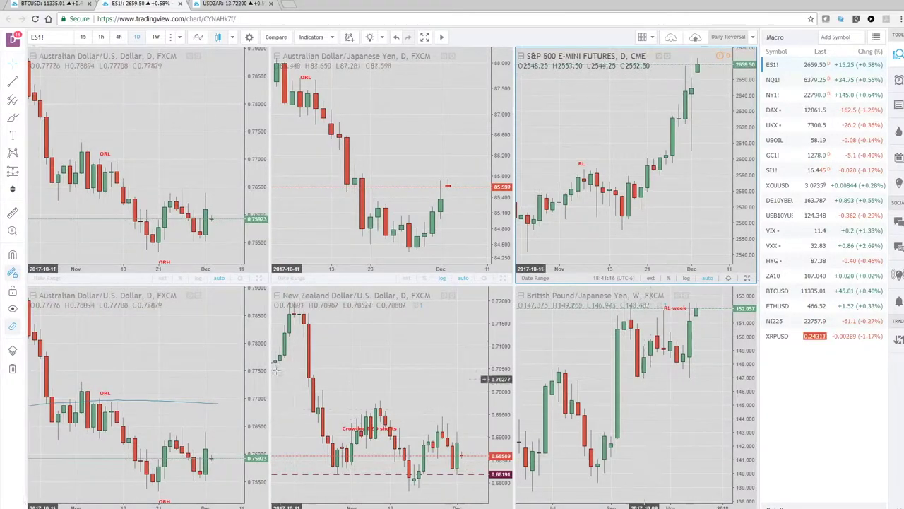
pyautogui.click(172, 349)
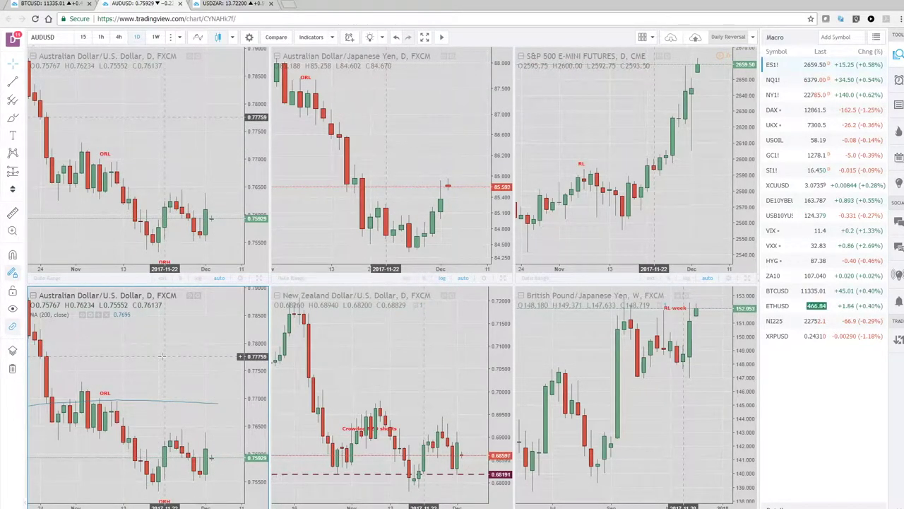
# Step: Load EURJPY into the lower-left pane on 1W candles and maximize it
pyautogui.write('EURJPY,D')
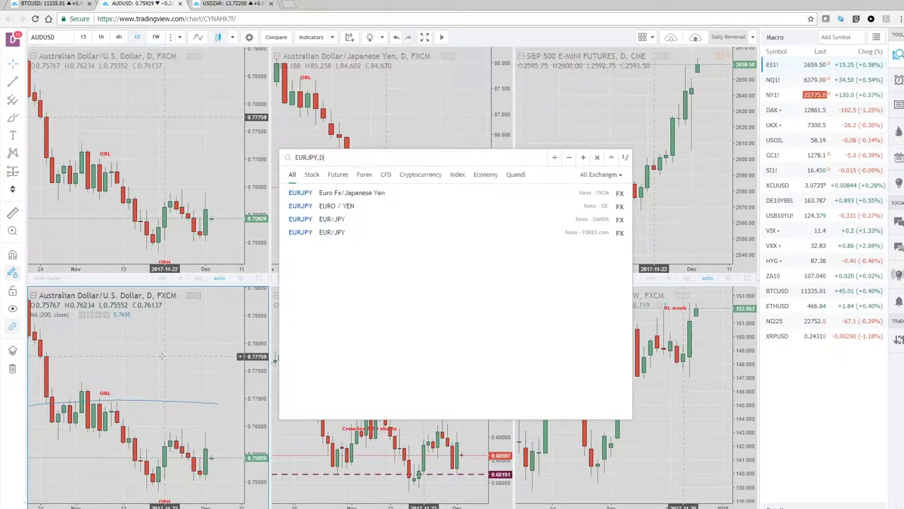
pyautogui.press('Return')
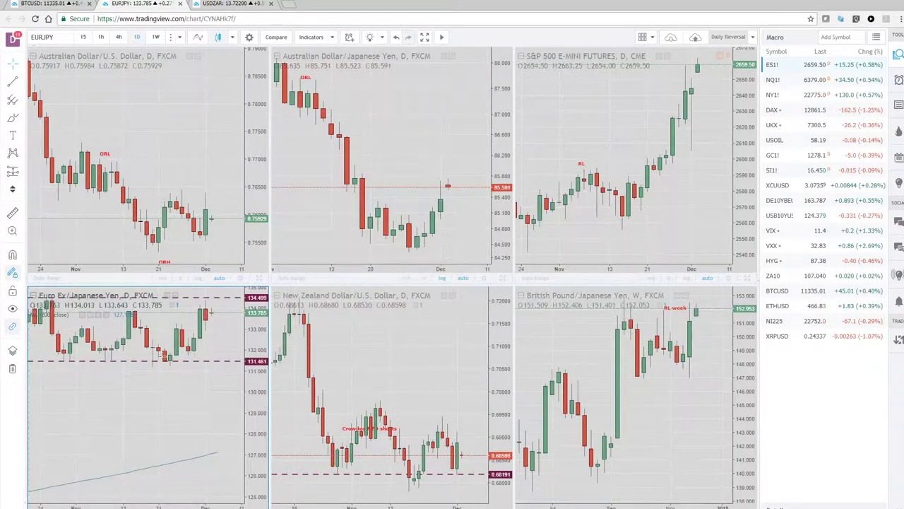
pyautogui.write('1W')
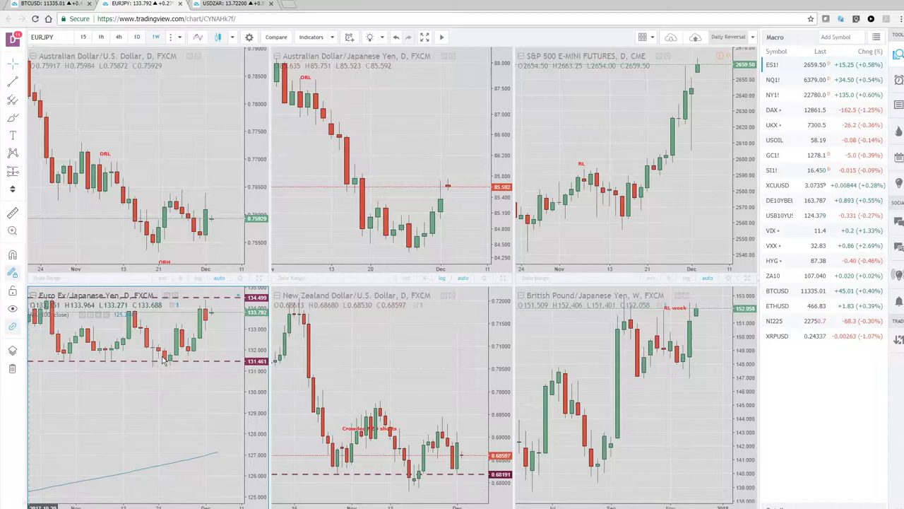
pyautogui.press('Return')
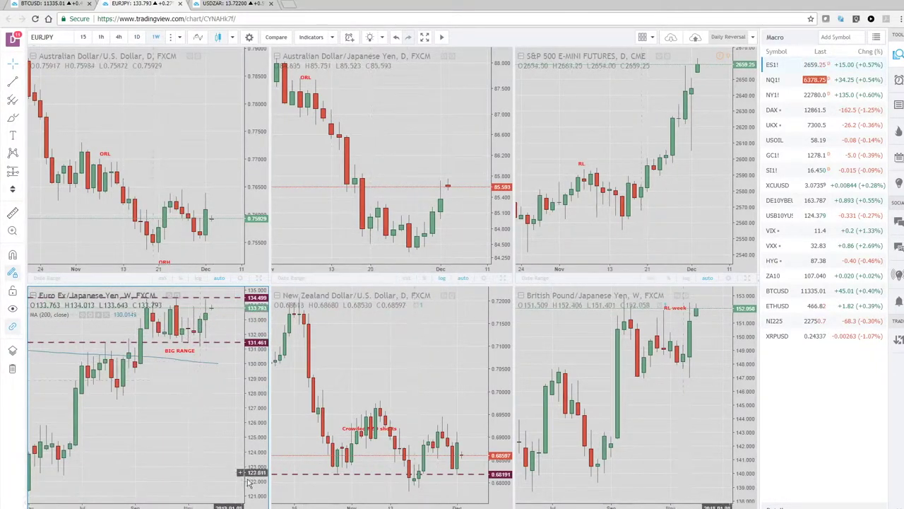
pyautogui.hotkey('alt', 'Return')
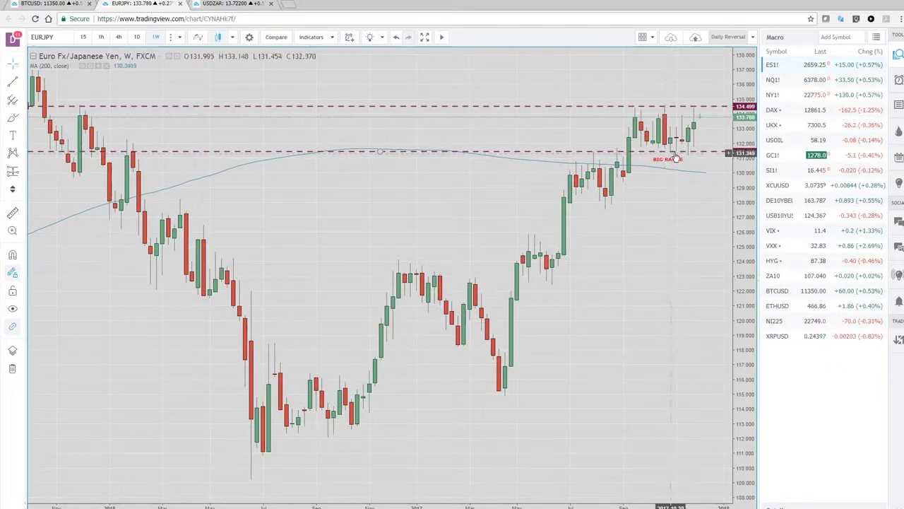
# Step: Select EURJPY's lower dashed line, then restore the six-chart grid with Alt+Enter
pyautogui.click(696, 153)
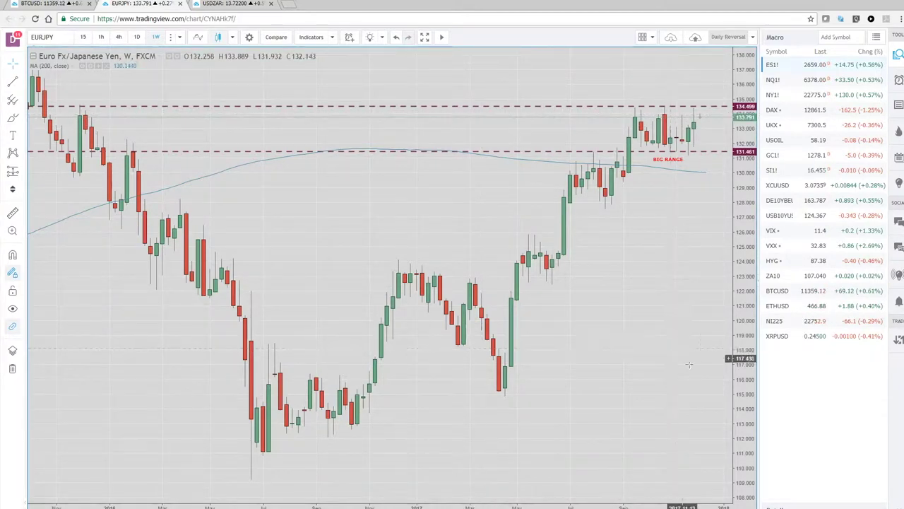
pyautogui.hotkey('alt', 'Return')
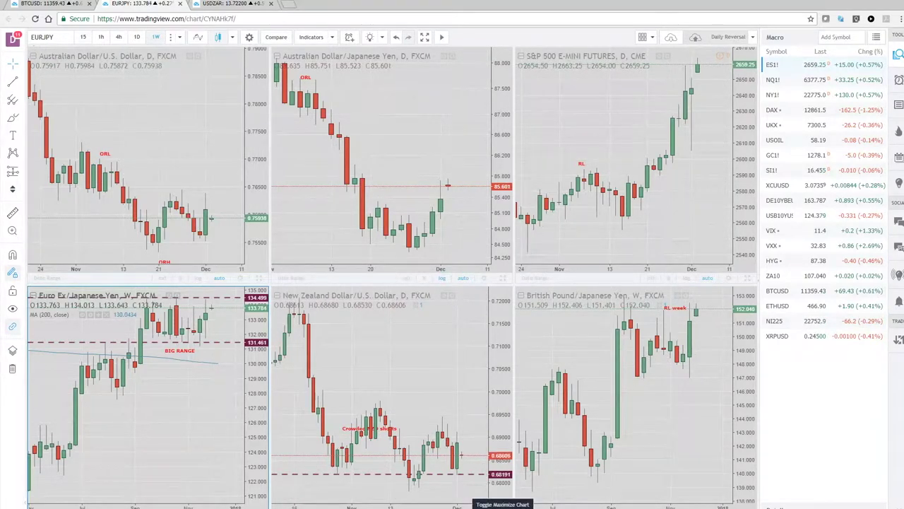
# Step: Briefly enlarge NZDUSD daily, return to the six-chart grid, then maximize GBPJPY weekly
pyautogui.click(502, 500)
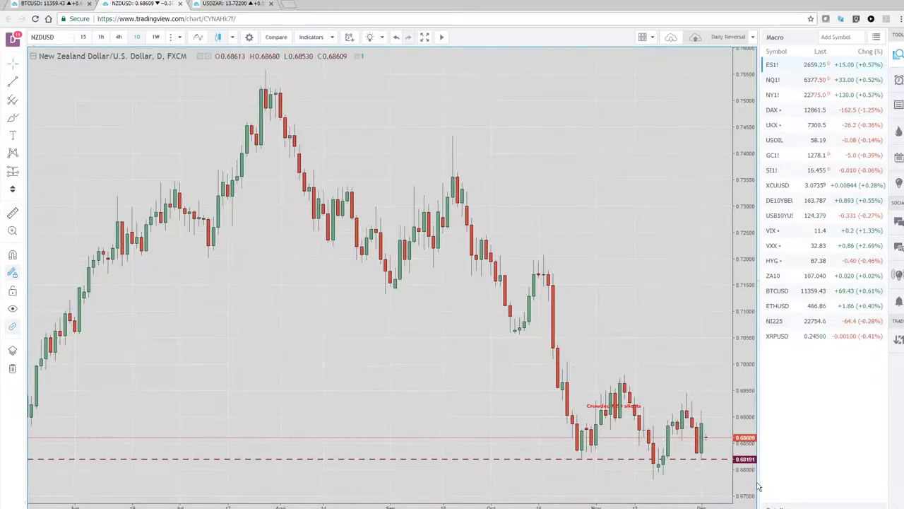
pyautogui.hotkey('alt', 'Return')
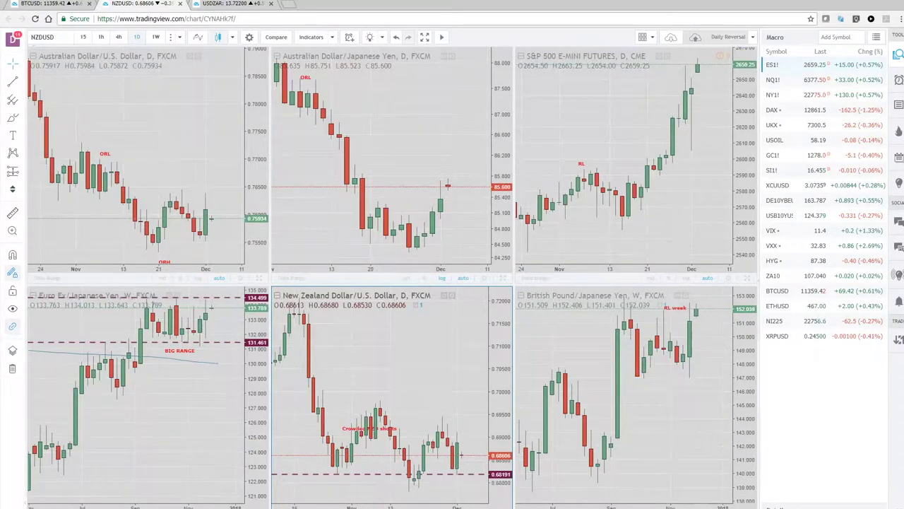
pyautogui.click(738, 498)
pyautogui.hotkey('alt', 'Return')
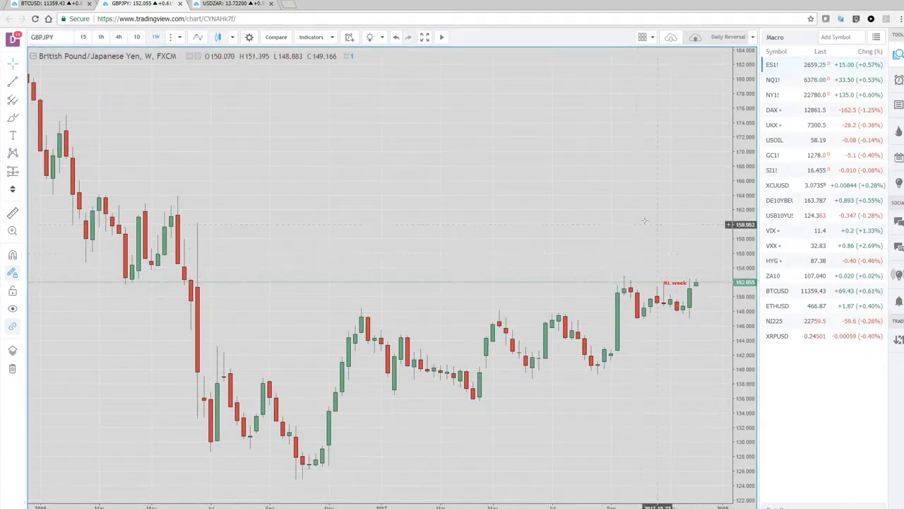
pyautogui.scroll(-2, 406, 272)
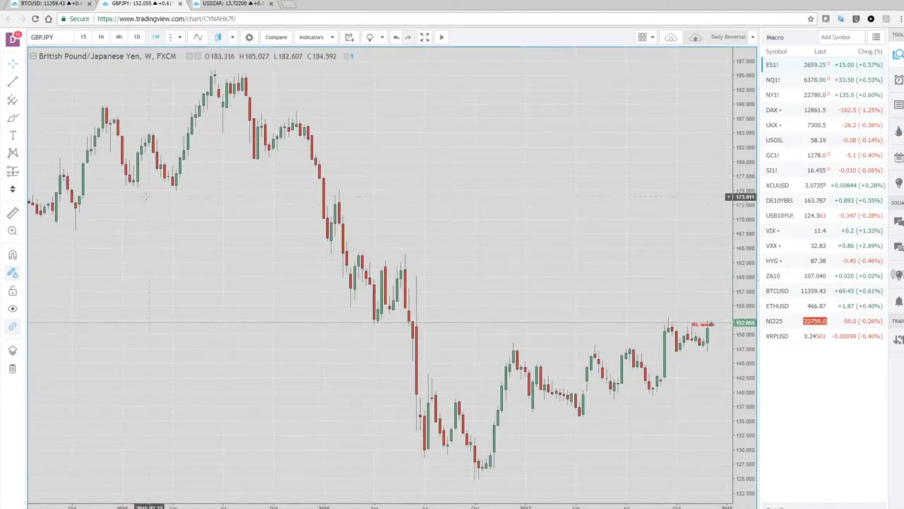
# Step: Start a Fib Retracement on GBPJPY weekly anchored at the 195.748 peak
pyautogui.click(21, 101)
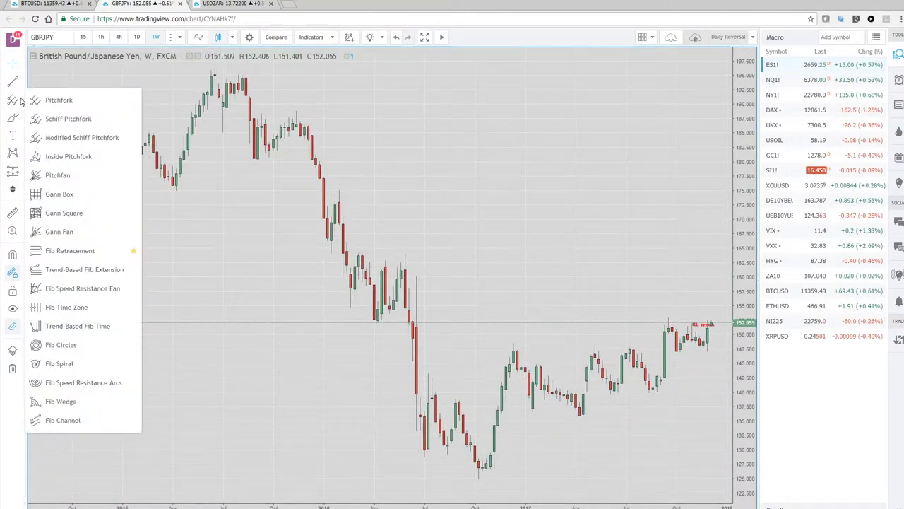
pyautogui.click(72, 250)
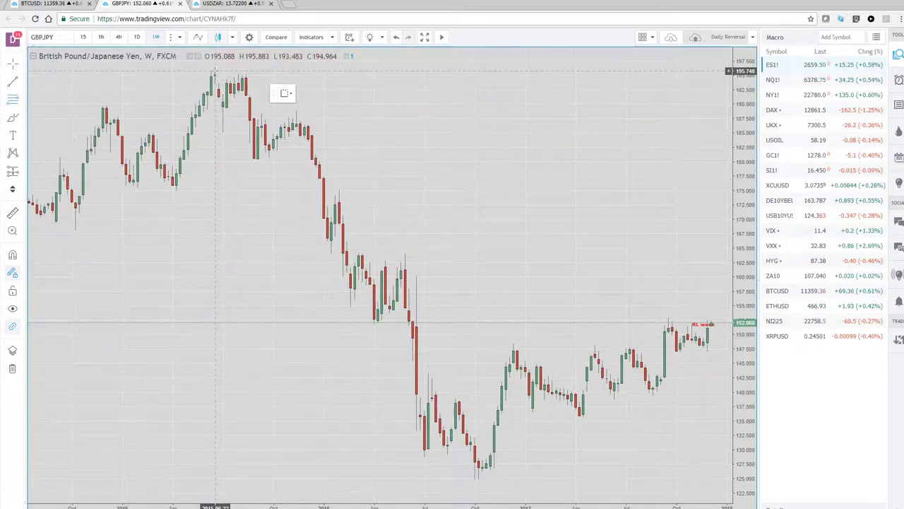
pyautogui.click(215, 71)
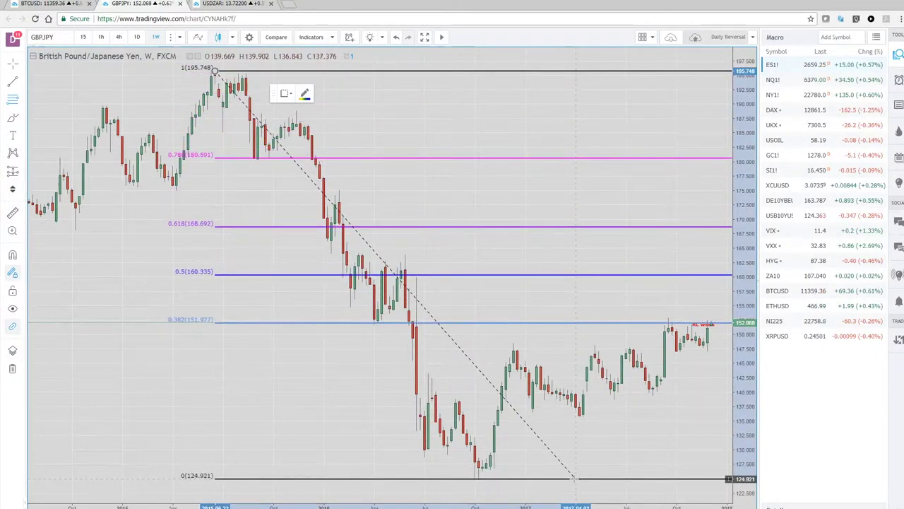
# Step: Complete the GBPJPY Fibonacci retracement at the 124.921 low
pyautogui.click(575, 479)
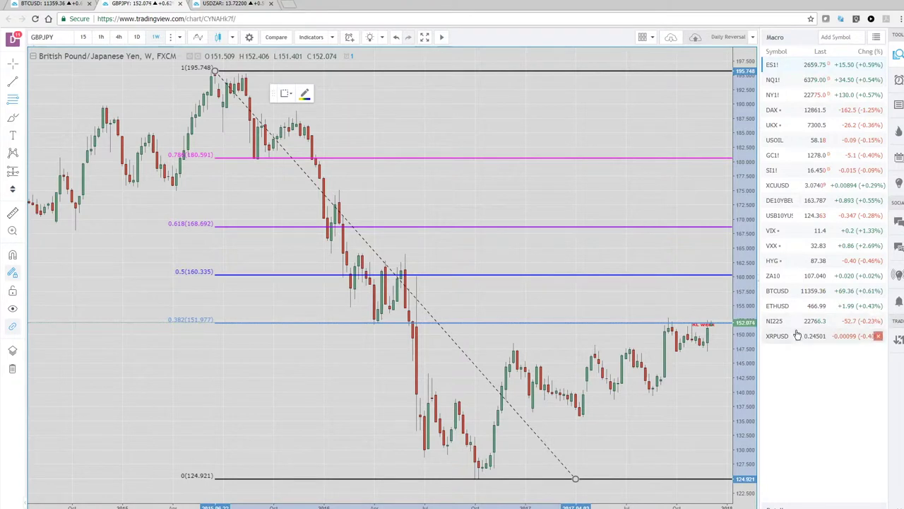
# Step: Switch the chart to BTCUSD from the watchlist
pyautogui.click(823, 296)
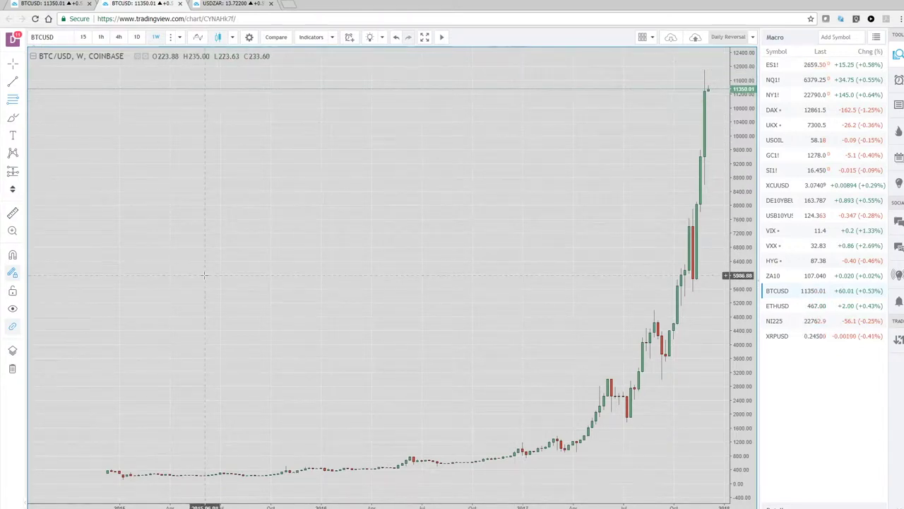
# Step: Change the BTC/USD interval to 1D, then to 240-minute (4-hour) candles
pyautogui.write('1D')
pyautogui.press('Return')
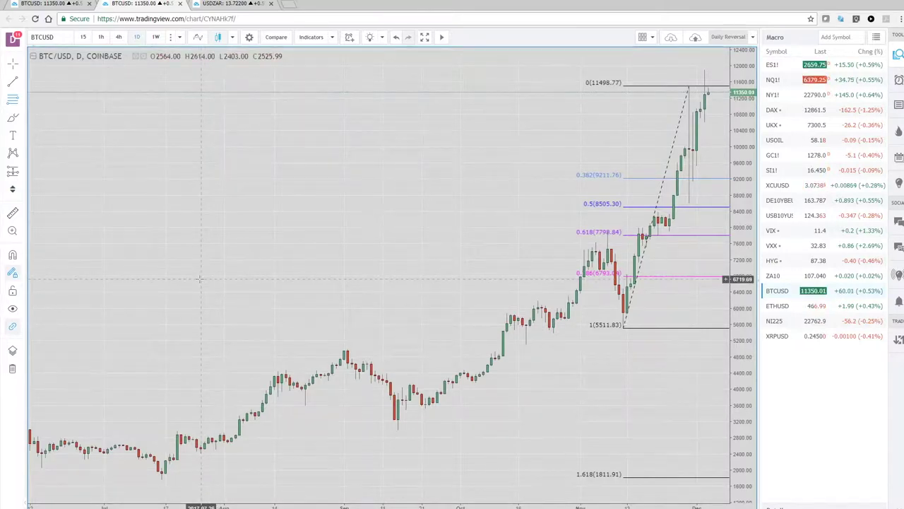
pyautogui.write('240')
pyautogui.press('Return')
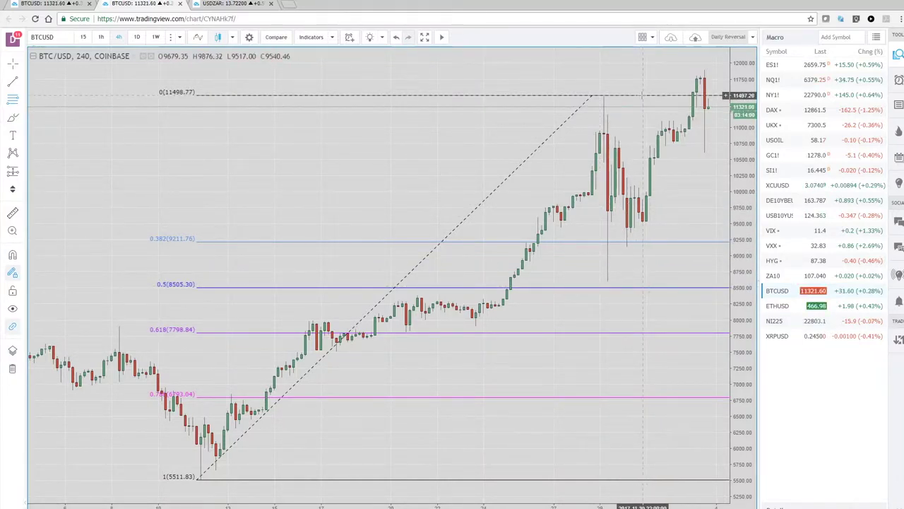
pyautogui.rightClick(642, 94)
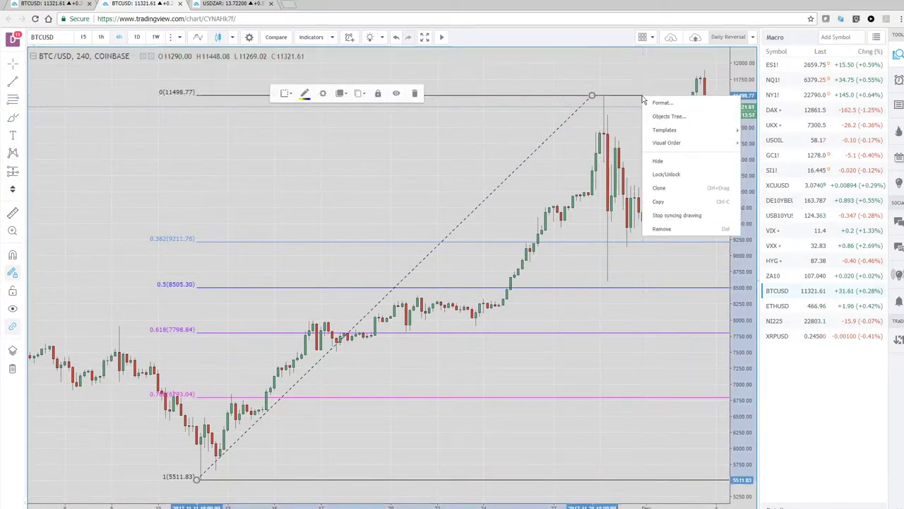
# Step: Delete the old Fibonacci retracement and redraw it from the 5508.54 low to the 11886.23 high
pyautogui.click(416, 94)
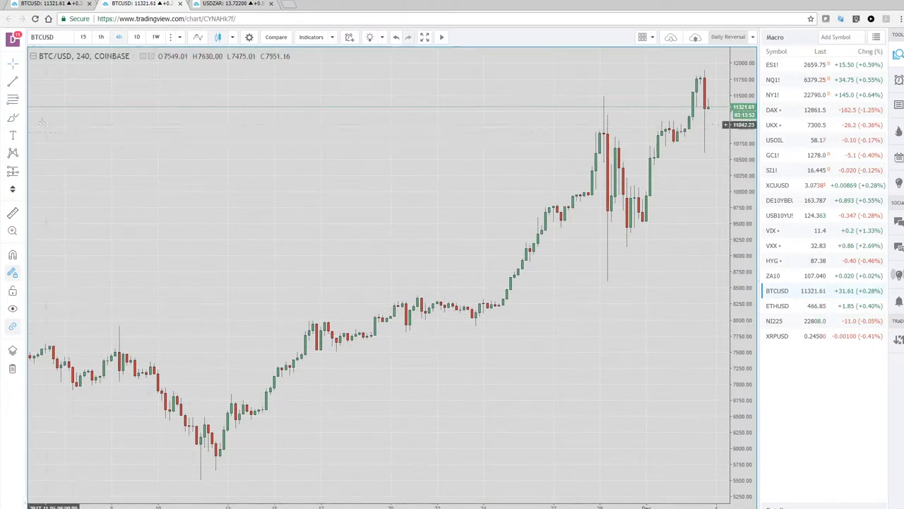
pyautogui.click(12, 99)
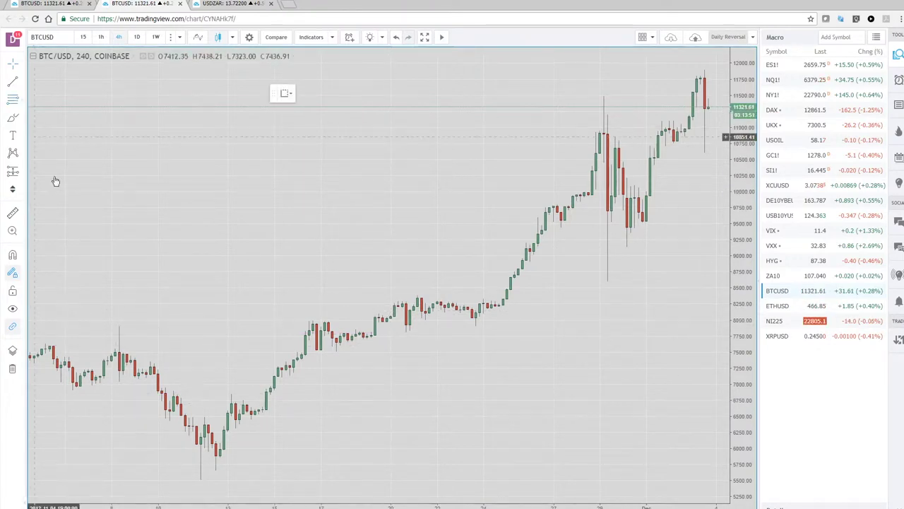
pyautogui.click(263, 479)
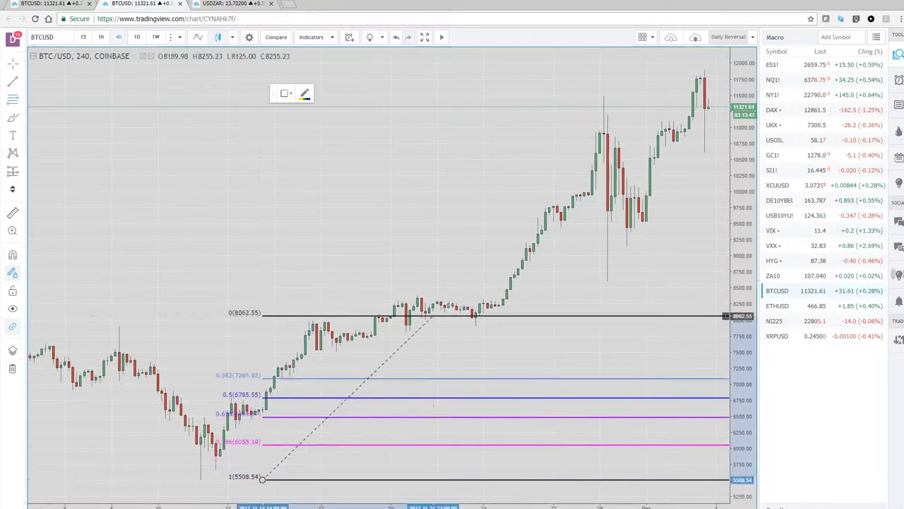
pyautogui.click(627, 69)
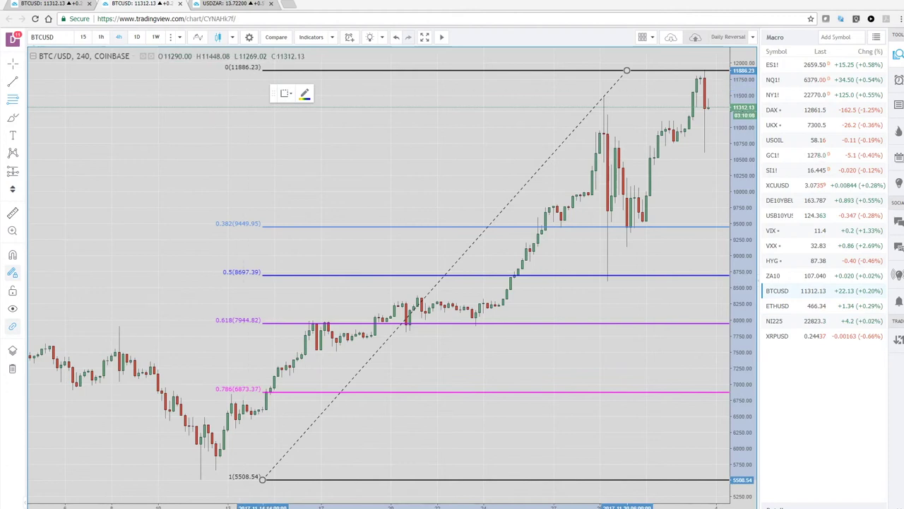
# Step: Pick the Currencies list from the saved watchlists in place of Macro
pyautogui.click(876, 38)
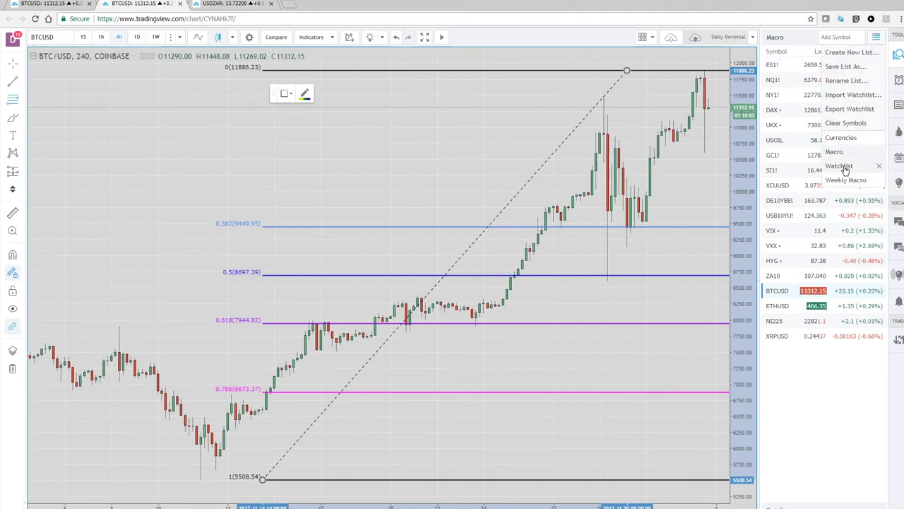
pyautogui.click(843, 138)
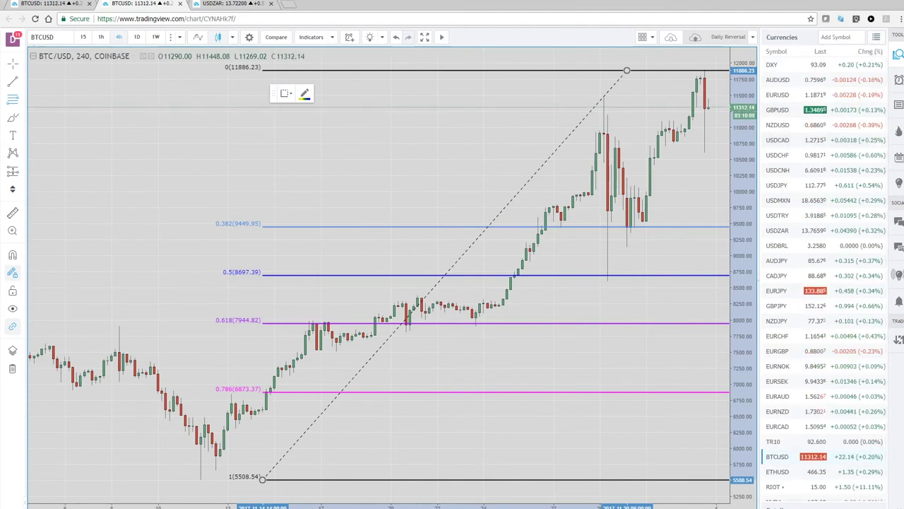